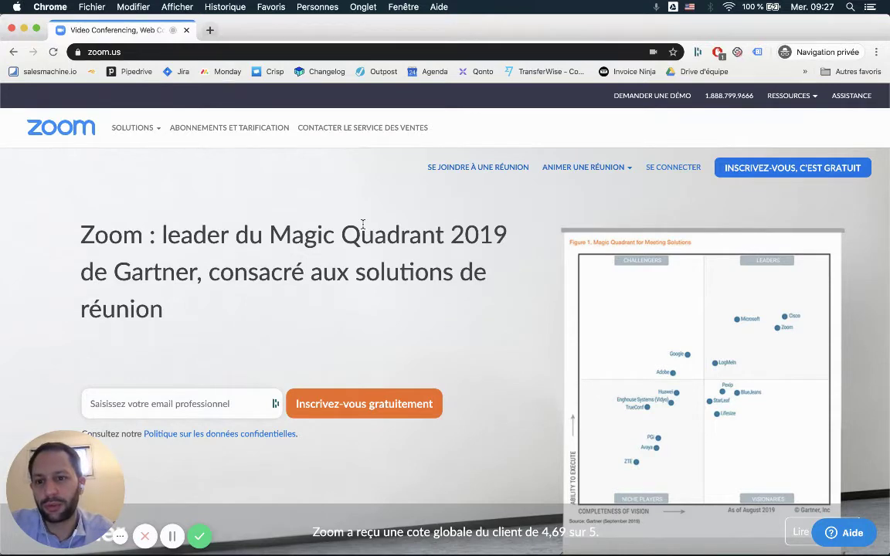
# Show the Zoom plans and pricing page, then switch to the other signed-in browser window.
pyautogui.click(238, 148)
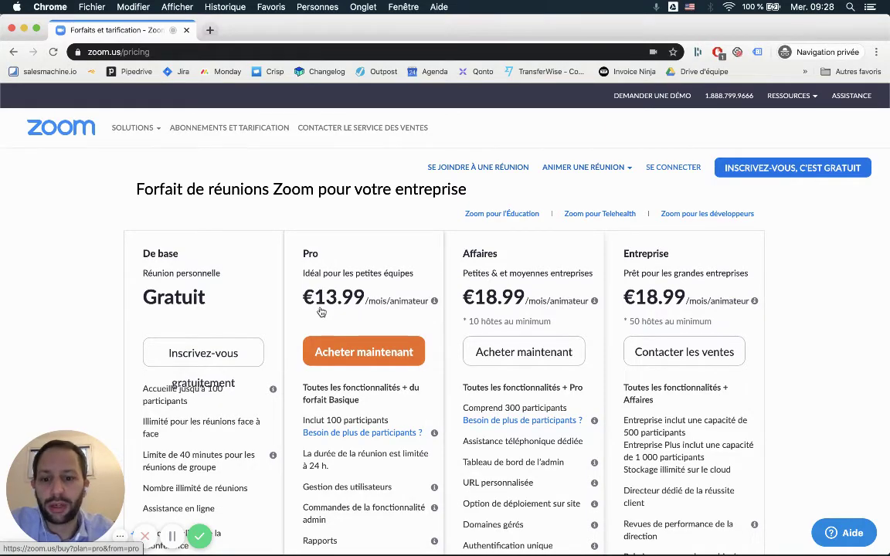
pyautogui.hotkey('ctrl', 'Up')
# Go to the Utilisateurs list under Gestion des utilisateurs in the Zoom account portal.
pyautogui.click(550, 189)
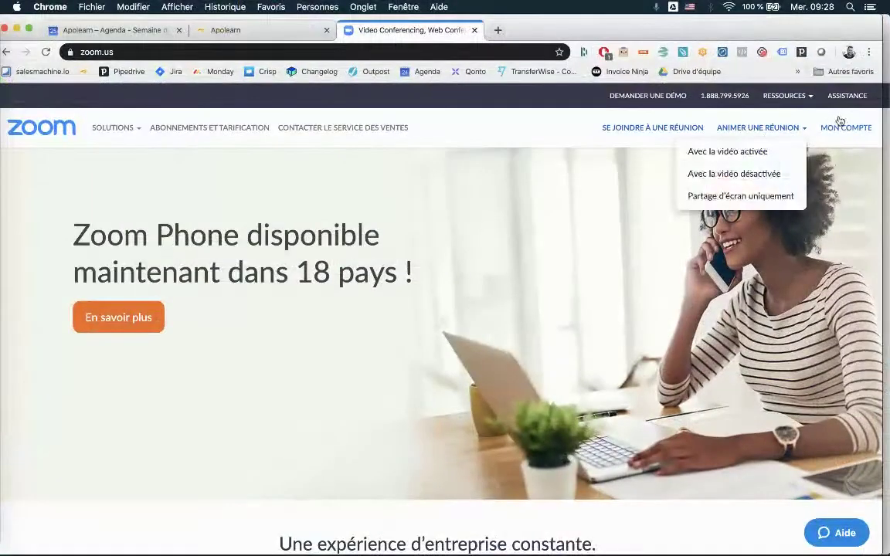
pyautogui.click(834, 130)
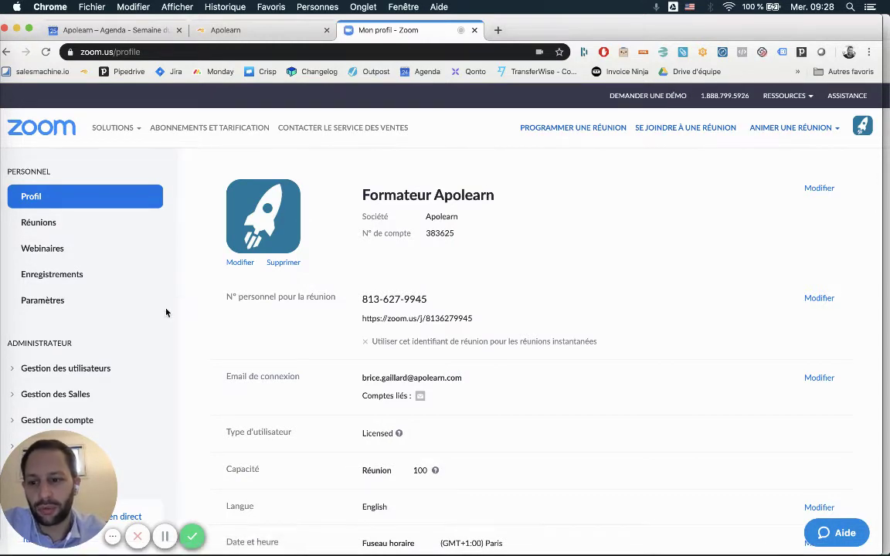
pyautogui.click(50, 370)
pyautogui.scroll(-3, 105, 309)
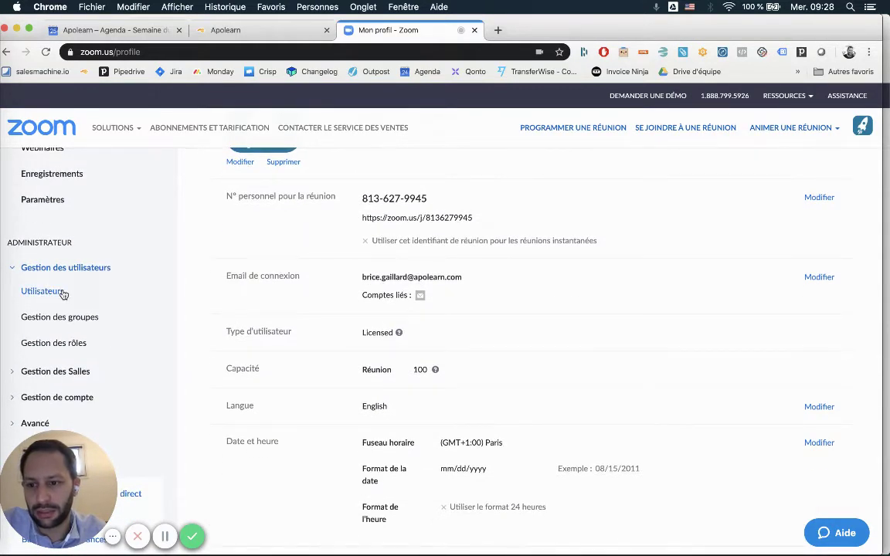
pyautogui.click(43, 291)
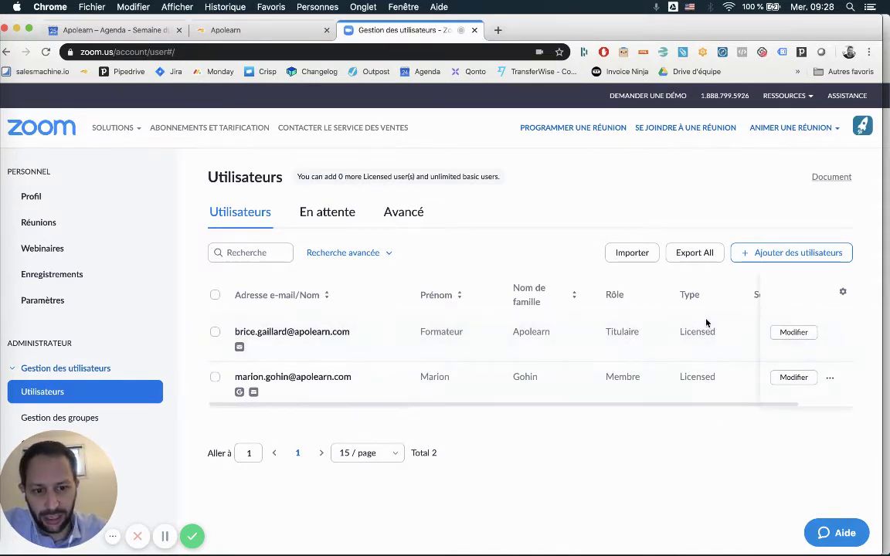
# Invite the colleague's e-mail address to the Zoom account as a Basique user.
pyautogui.click(786, 263)
pyautogui.click(391, 238)
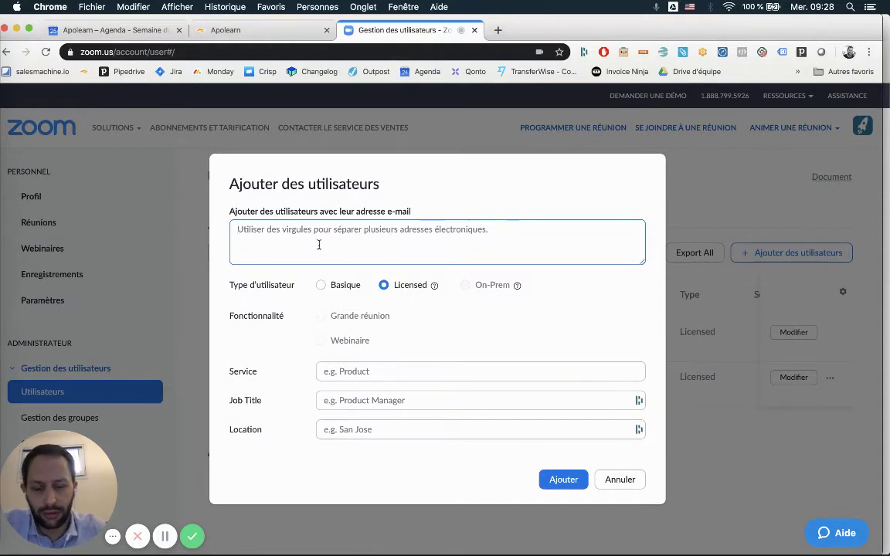
pyautogui.write('marion')
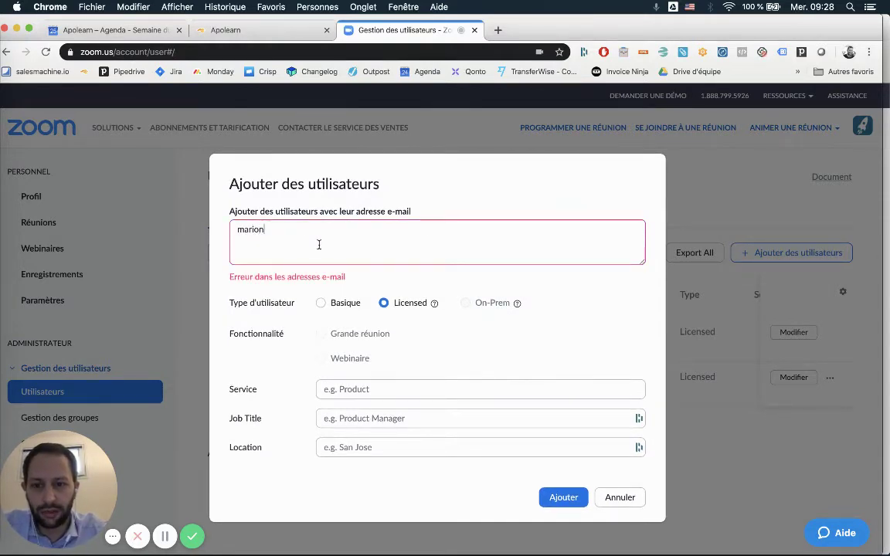
pyautogui.press('BackSpace')
pyautogui.press('BackSpace')
pyautogui.press('BackSpace')
pyautogui.press('BackSpace')
pyautogui.press('BackSpace')
pyautogui.press('BackSpace')
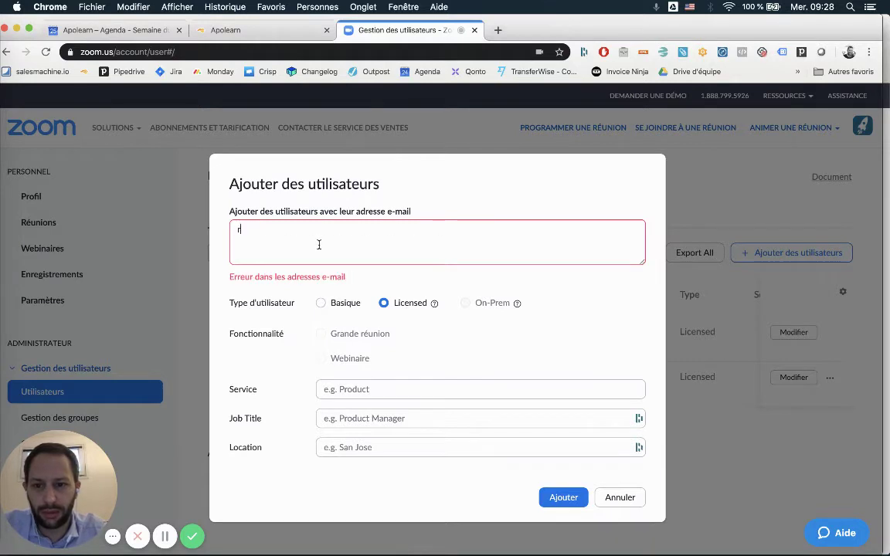
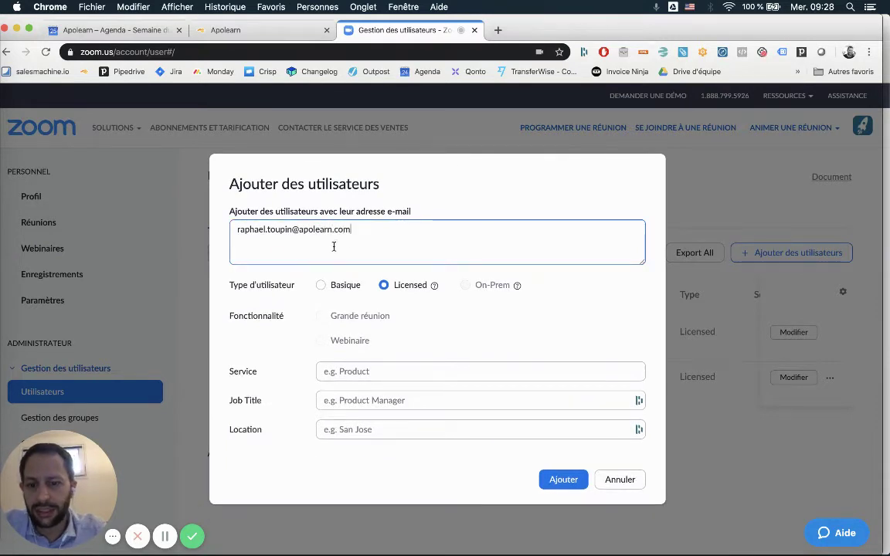
pyautogui.click(346, 287)
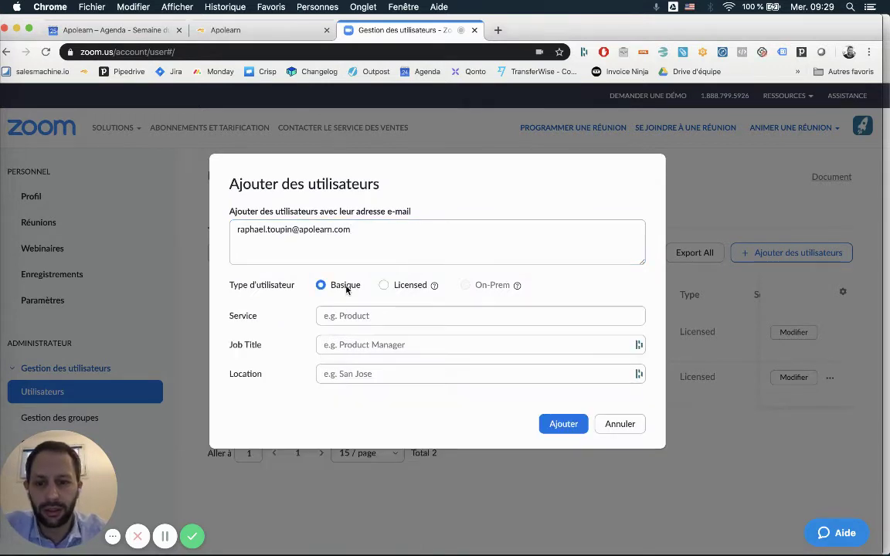
pyautogui.click(443, 314)
pyautogui.click(548, 424)
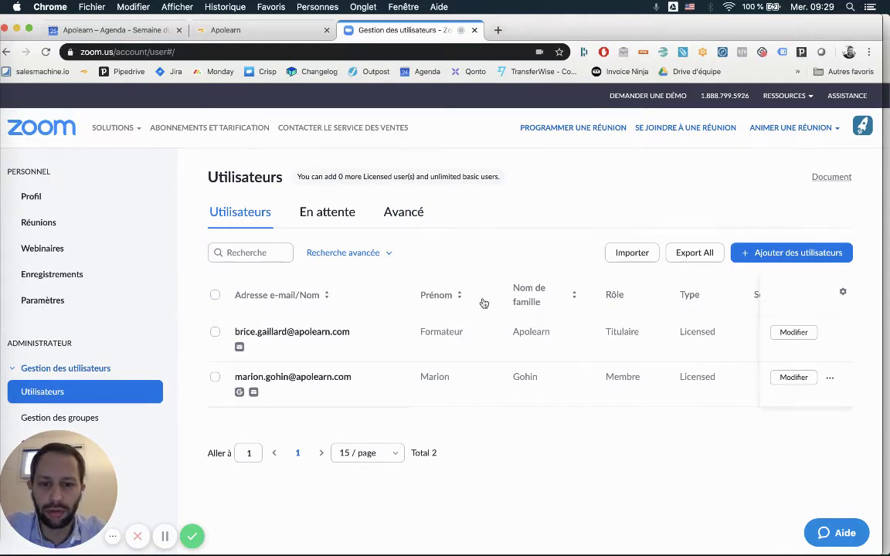
pyautogui.click(327, 217)
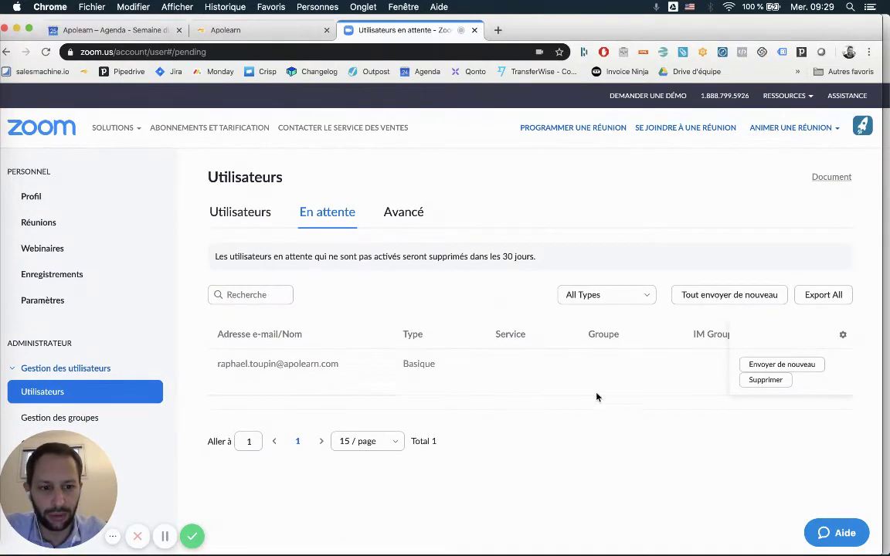
# Go back from the pending invitation to the active Utilisateurs tab.
pyautogui.click(232, 219)
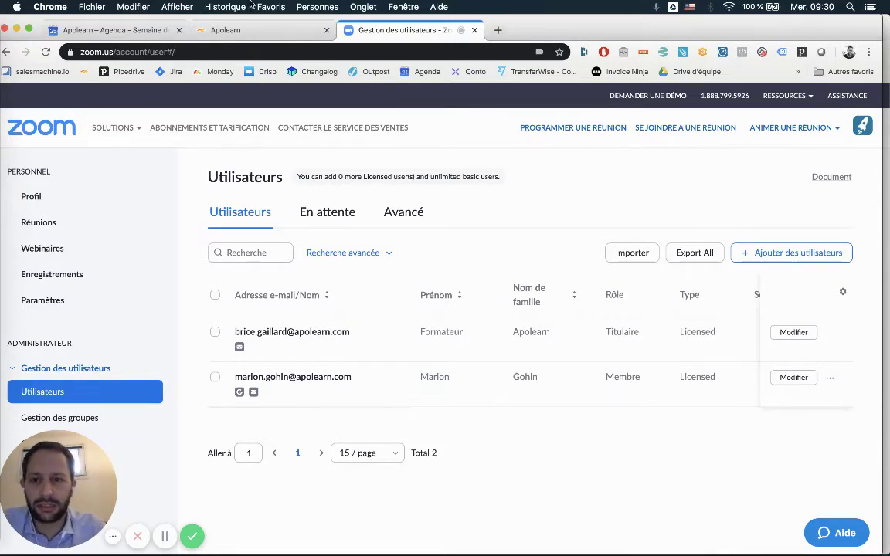
# In Apolearn, open Mon espace client's Classe virtuelle settings showing empty Zoom API fields.
pyautogui.click(220, 29)
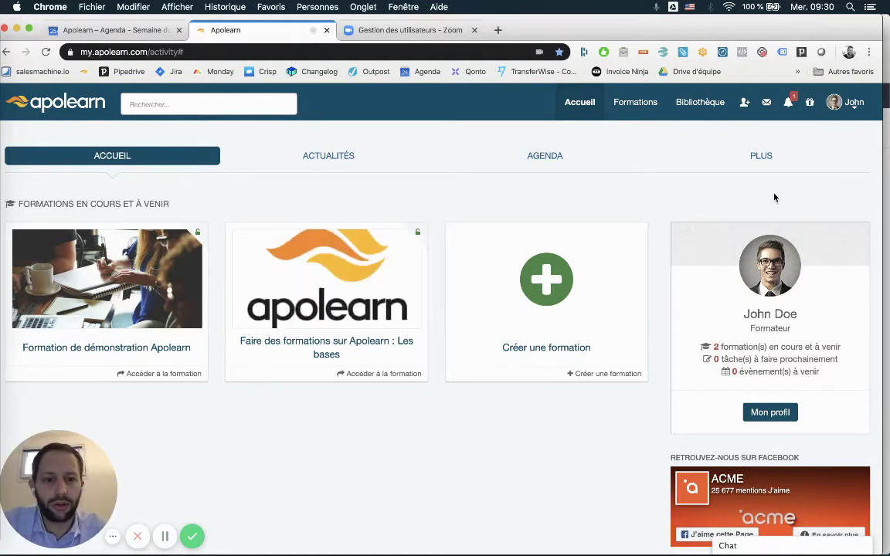
pyautogui.click(849, 102)
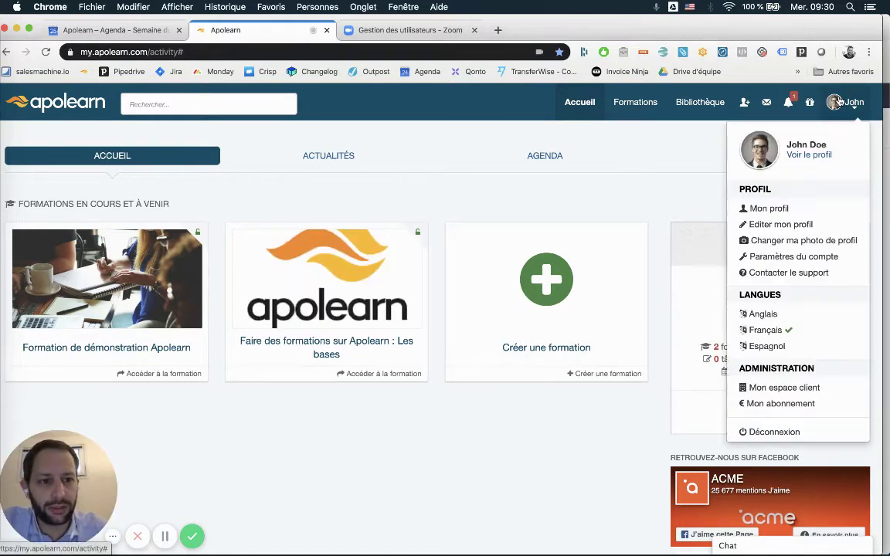
pyautogui.click(798, 392)
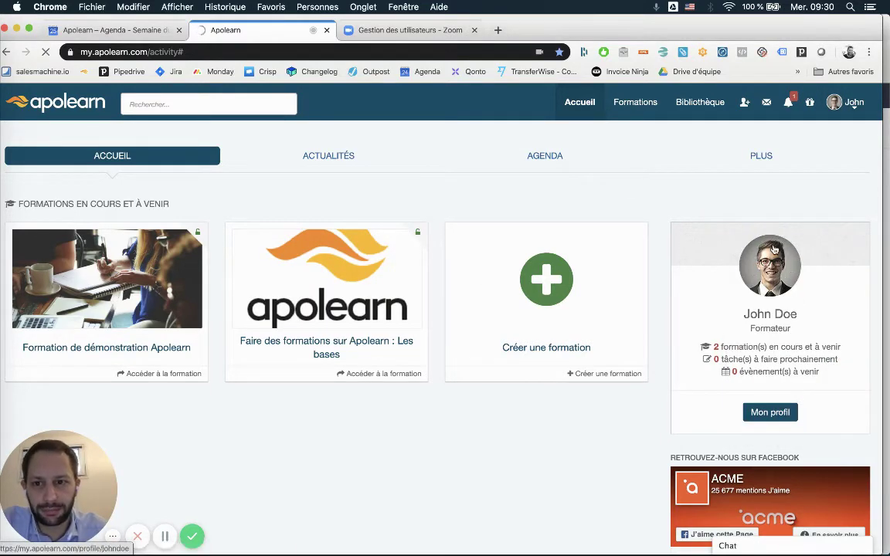
pyautogui.scroll(-5, 739, 248)
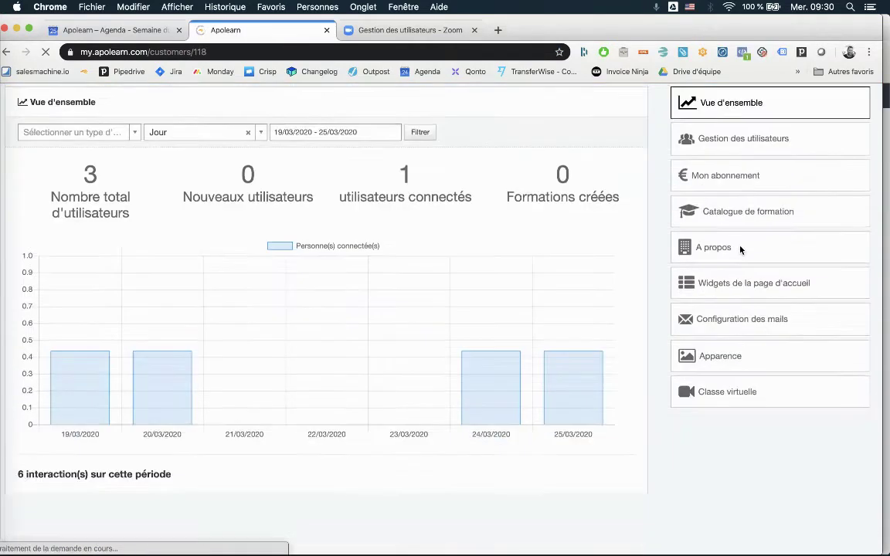
pyautogui.click(746, 330)
pyautogui.scroll(1, 768, 286)
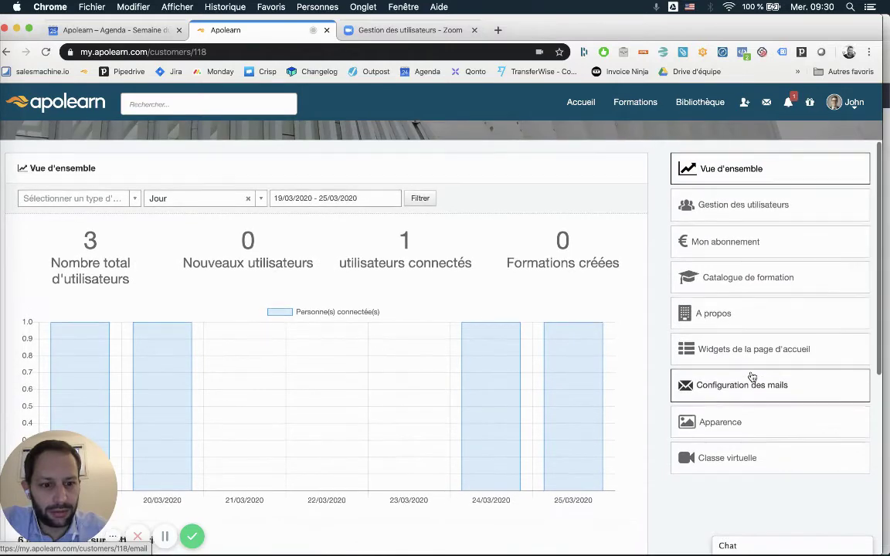
pyautogui.click(737, 458)
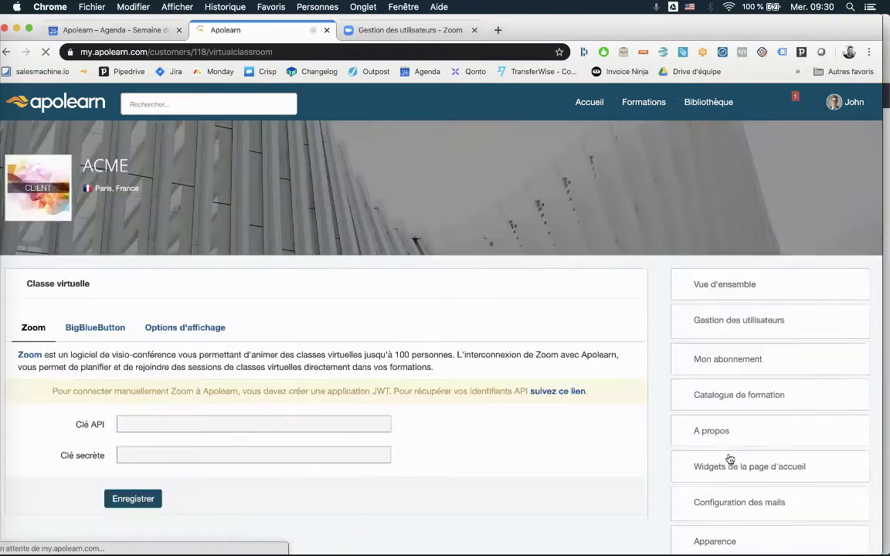
pyautogui.scroll(-2, 622, 297)
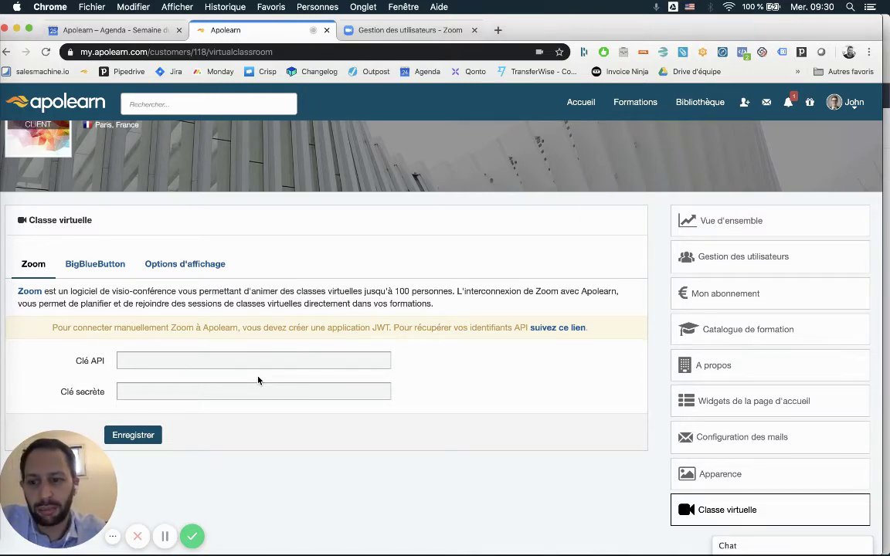
# Follow the Zoom API credentials link and sign in to the App Marketplace.
pyautogui.click(553, 329)
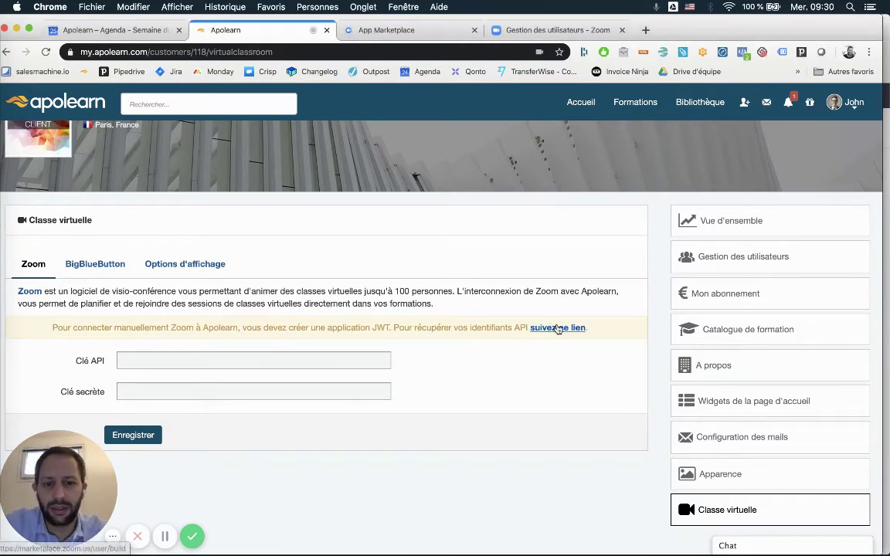
pyautogui.click(400, 29)
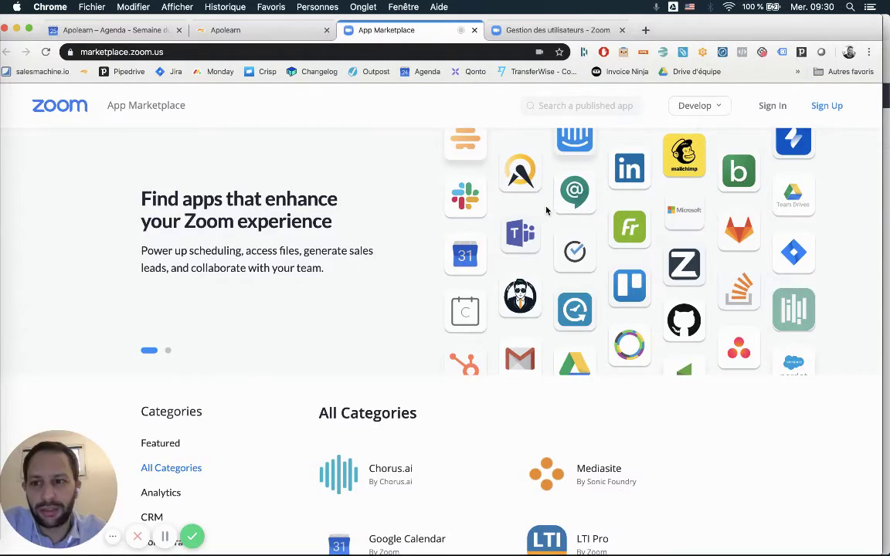
pyautogui.click(773, 108)
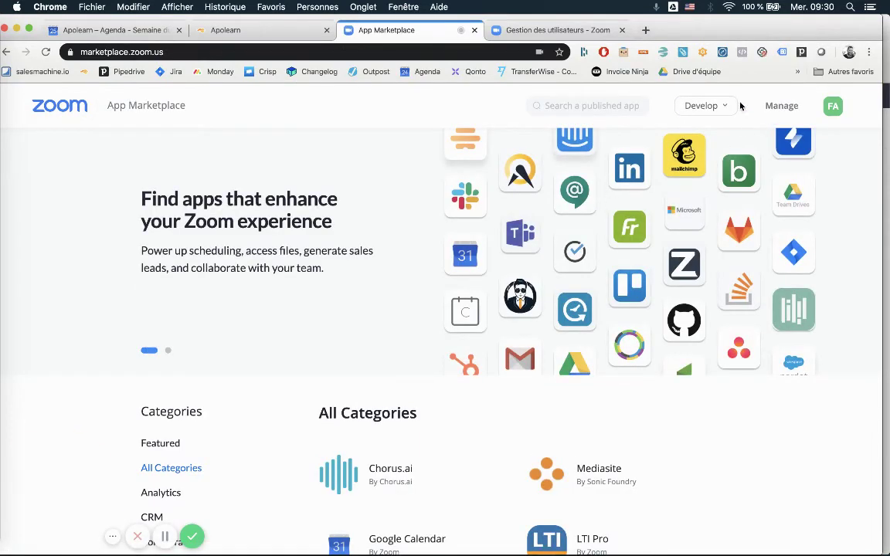
# Reach the existing JWT app's App Credentials page via Develop > Build App.
pyautogui.moveTo(834, 112)
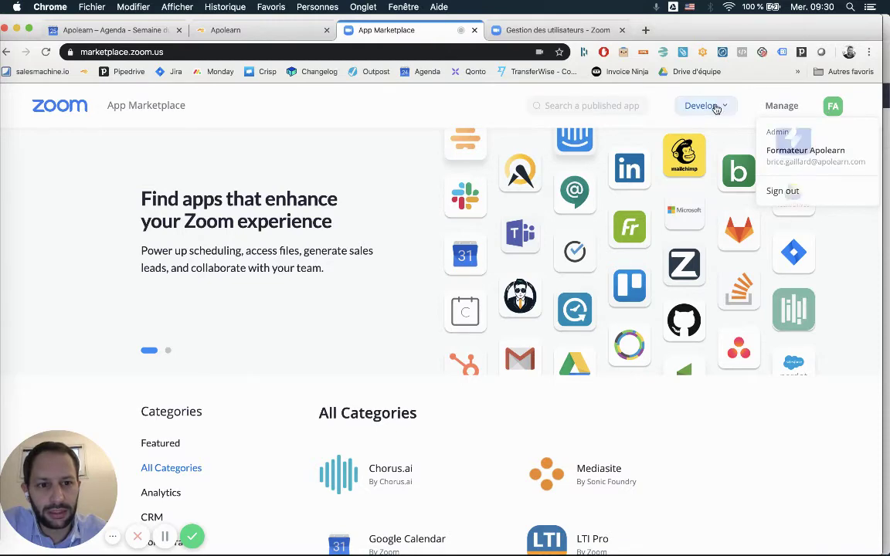
pyautogui.moveTo(712, 109)
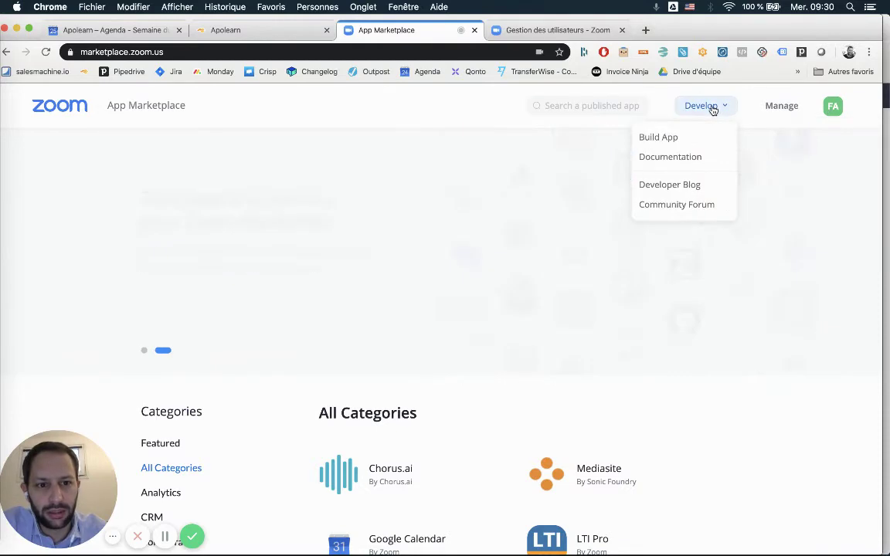
pyautogui.click(685, 138)
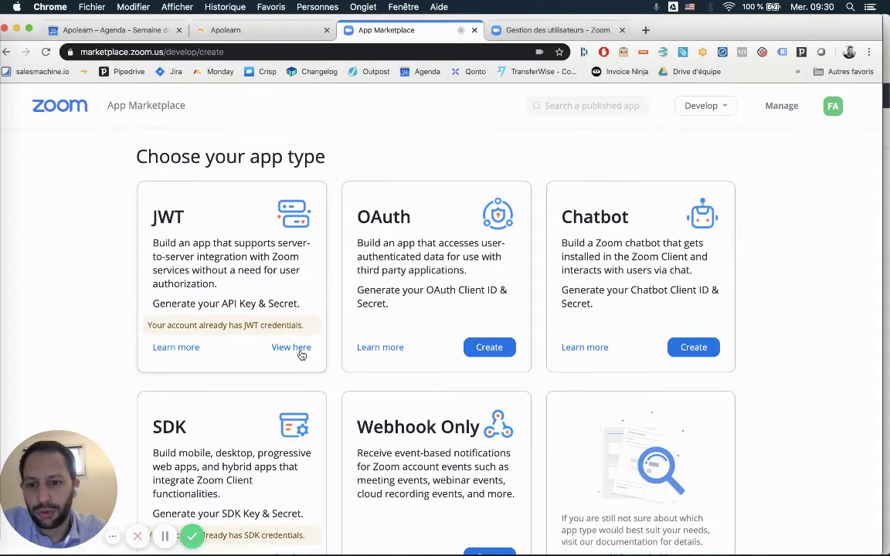
pyautogui.click(291, 348)
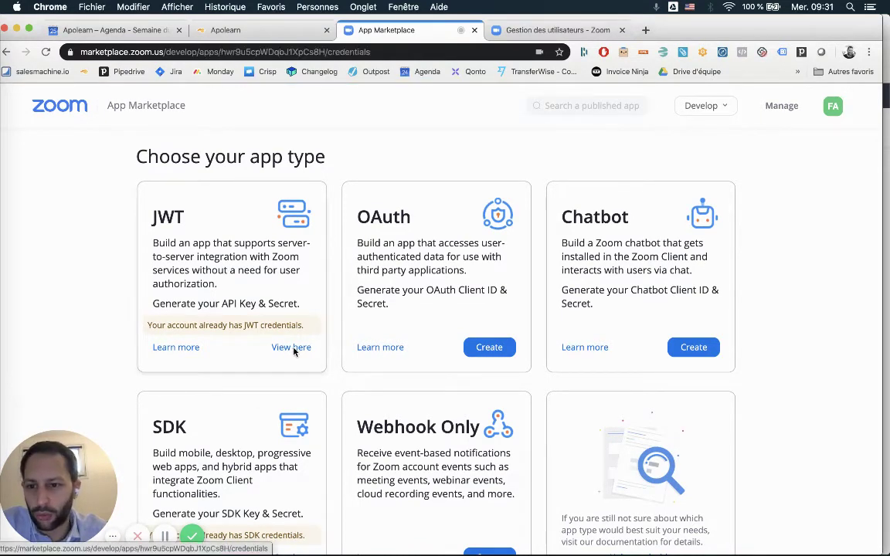
pyautogui.click(228, 280)
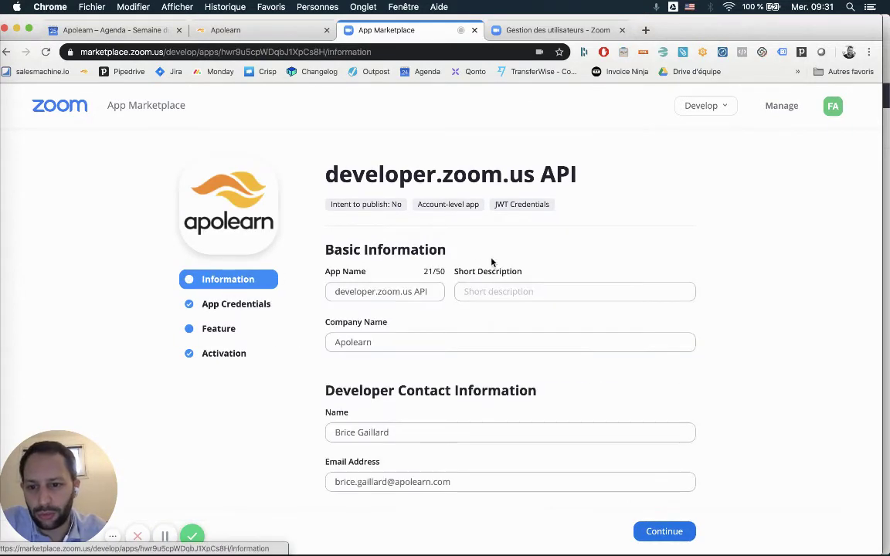
pyautogui.scroll(-2, 463, 286)
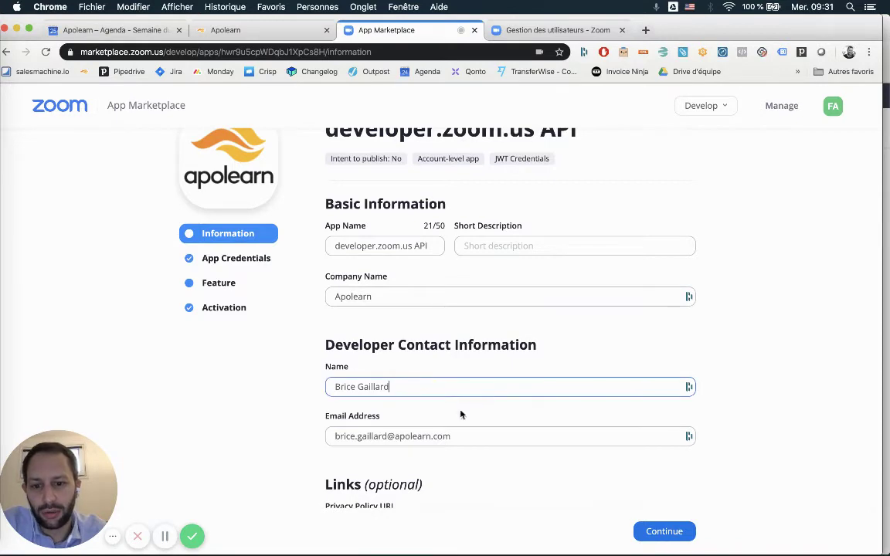
pyautogui.click(814, 365)
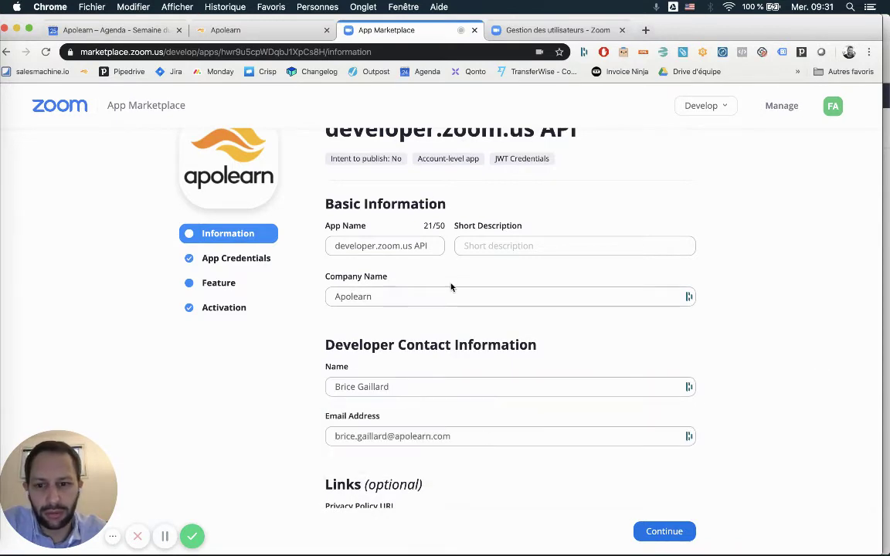
pyautogui.click(223, 256)
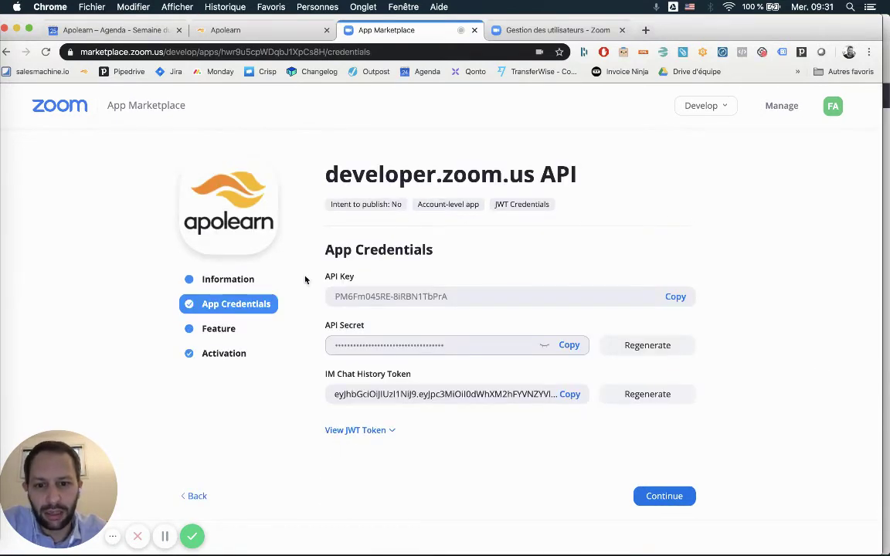
# Copy the JWT API key and secret into Clé API and Clé secrète, then save.
pyautogui.click(674, 299)
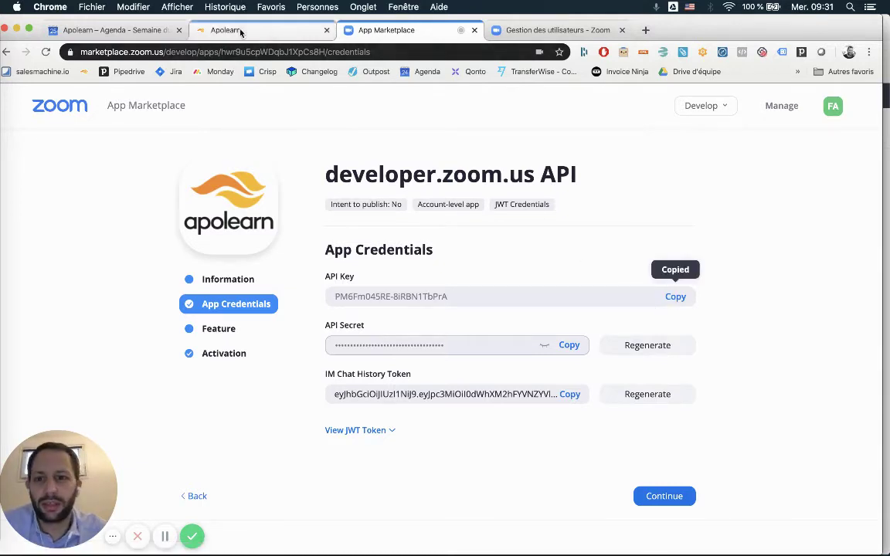
pyautogui.click(227, 29)
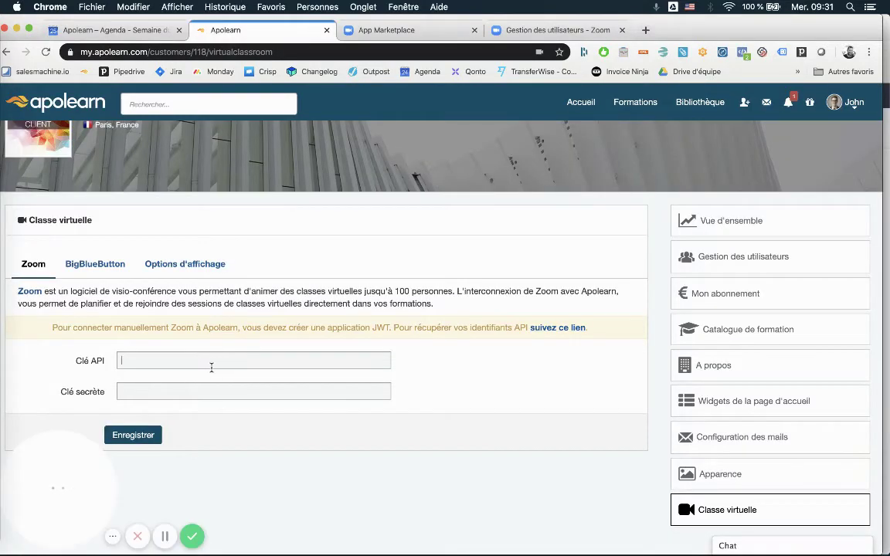
pyautogui.press('super+v')
pyautogui.click(383, 29)
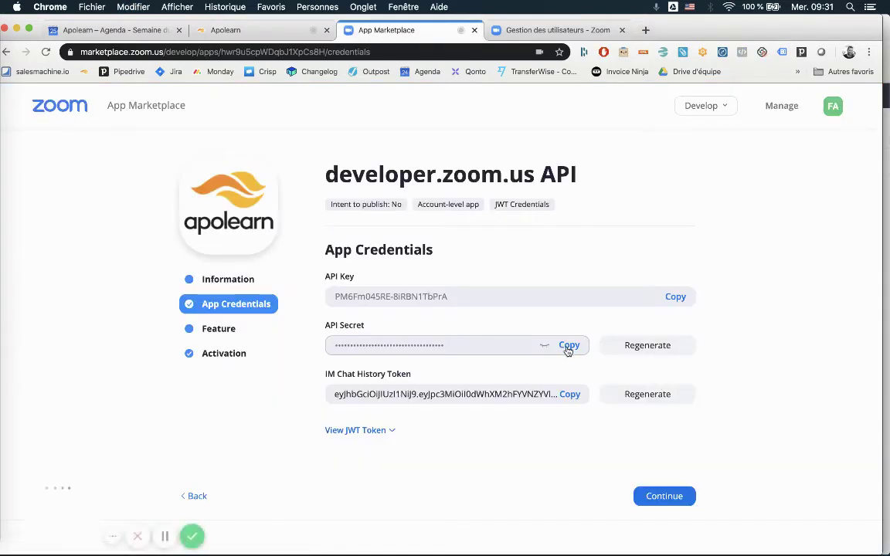
pyautogui.click(568, 347)
pyautogui.click(227, 29)
pyautogui.click(183, 392)
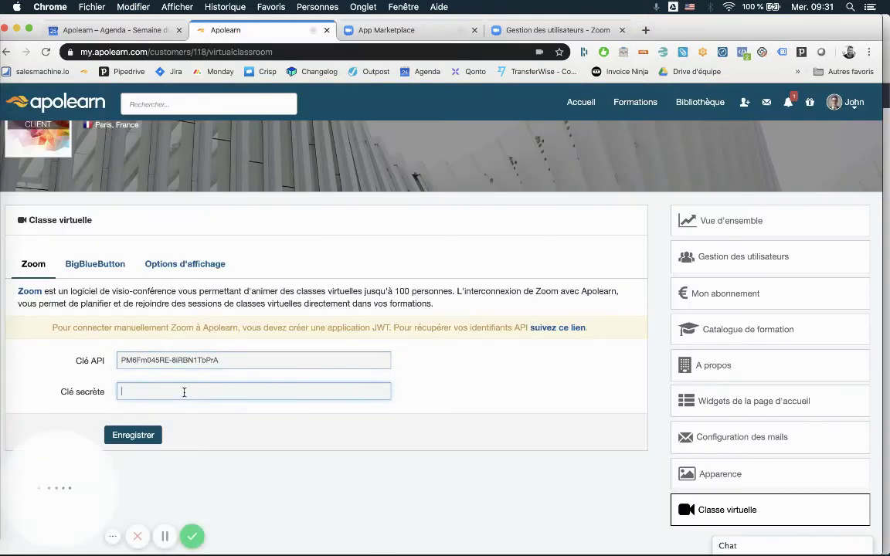
pyautogui.press('super+v')
pyautogui.click(134, 436)
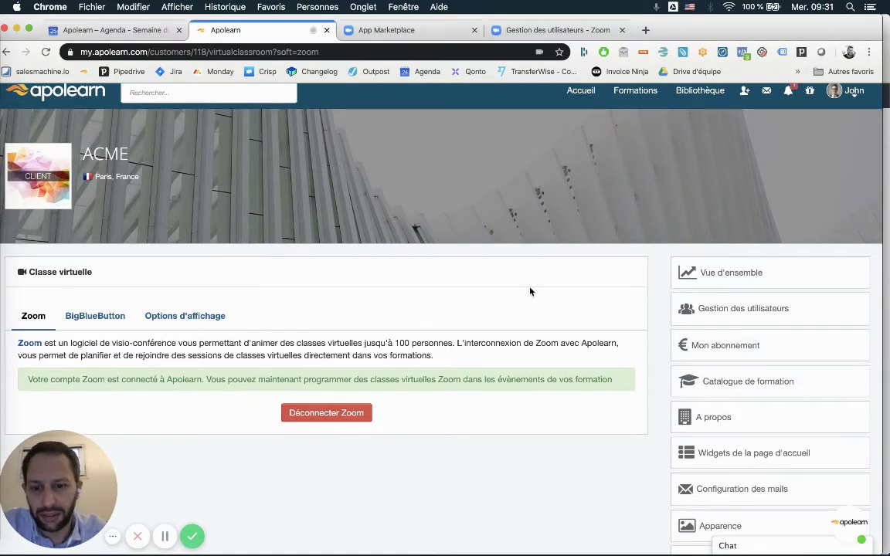
# Open the Formation de démonstration Apolearn course and start a new course event.
pyautogui.scroll(1, 511, 256)
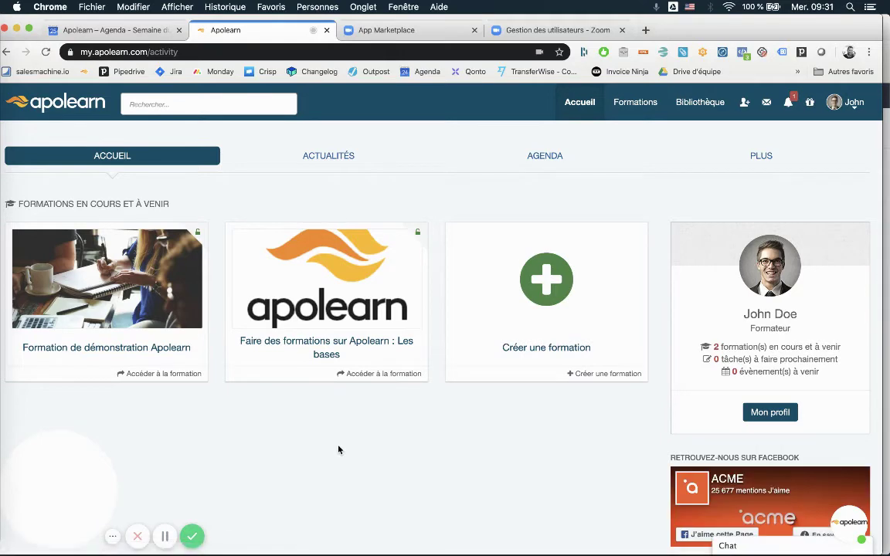
pyautogui.click(99, 327)
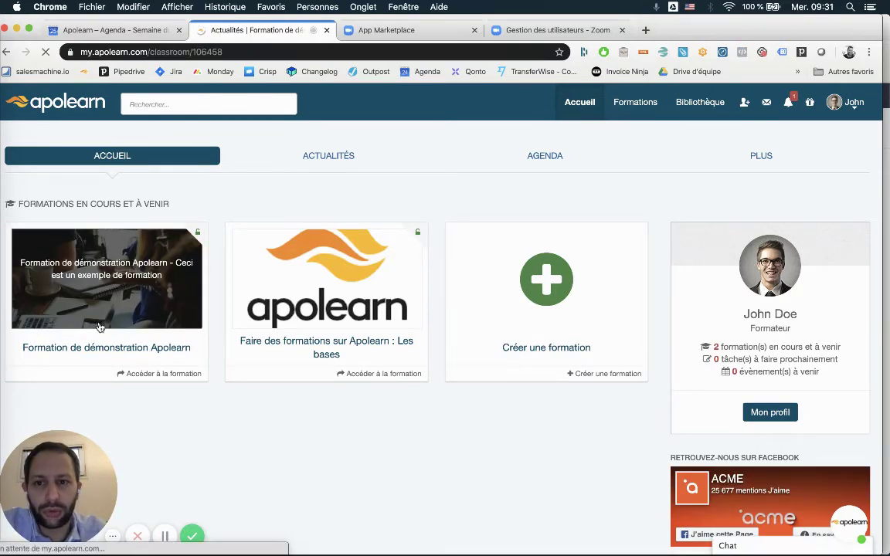
pyautogui.scroll(-1, 435, 245)
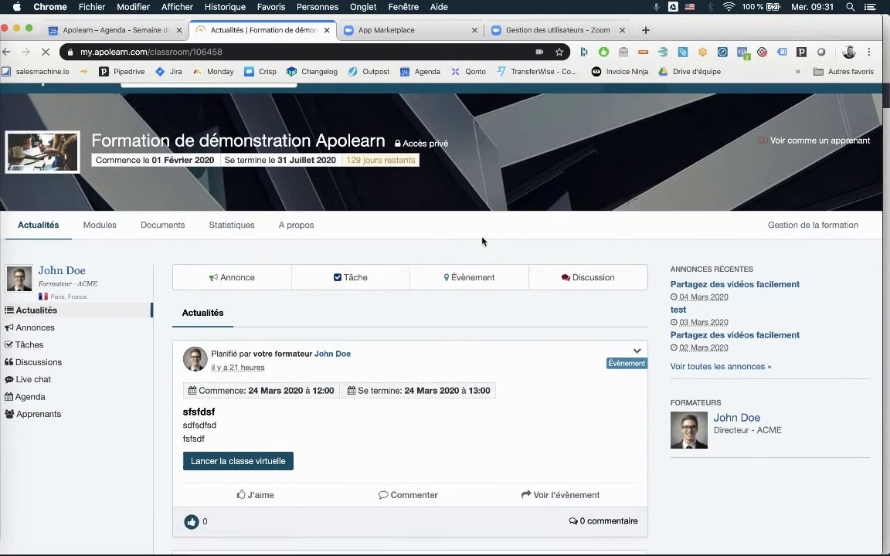
pyautogui.scroll(1, 482, 242)
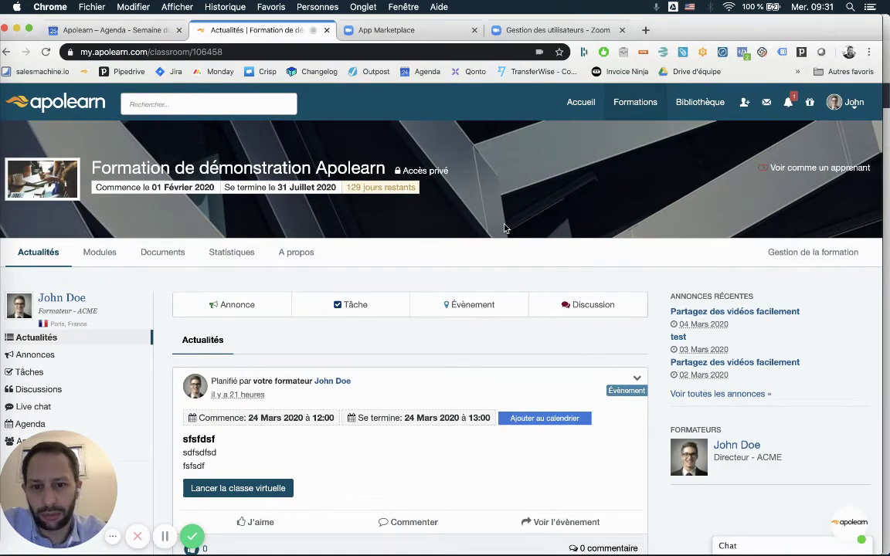
pyautogui.click(449, 310)
pyautogui.scroll(-3, 447, 309)
# Enter the event title 'Classe virtuelle 10h' and the description 'Ma description'.
pyautogui.click(270, 257)
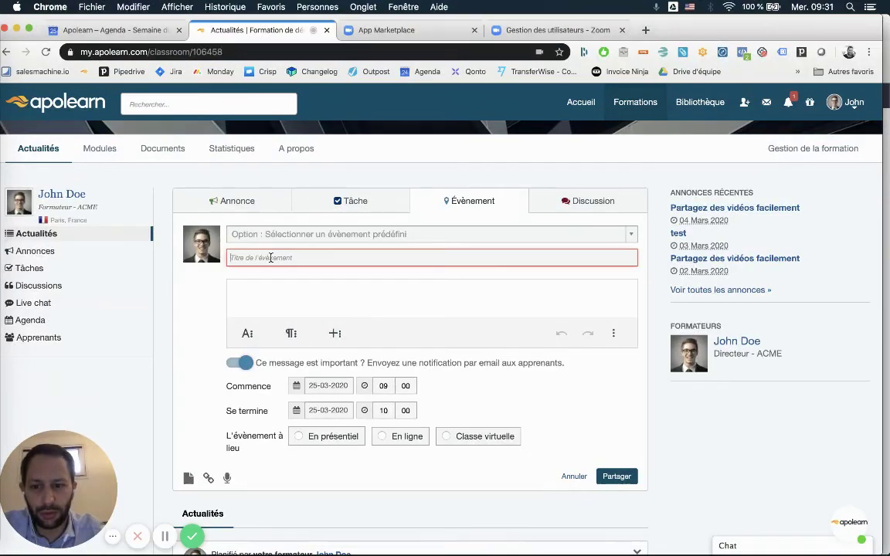
pyautogui.write('Classe virtuelle 10h')
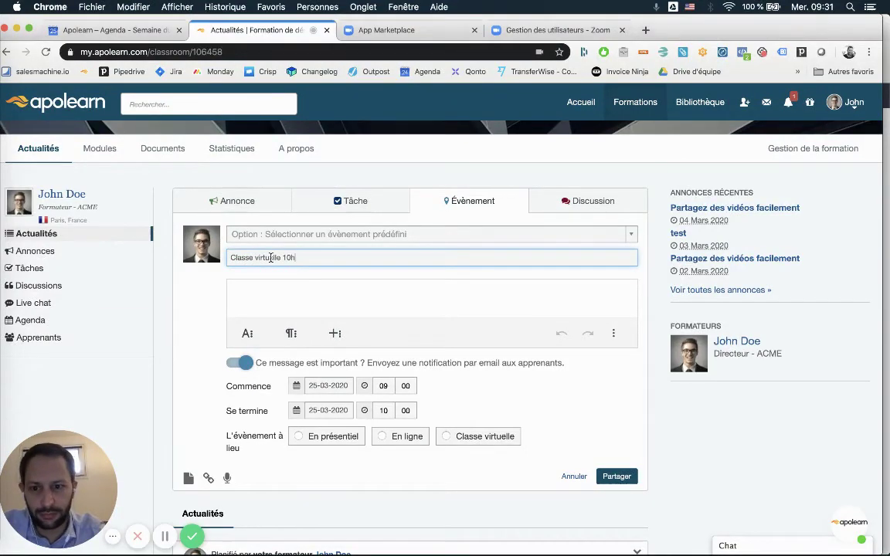
pyautogui.click(262, 292)
pyautogui.write('dfsdf')
pyautogui.press('super+a')
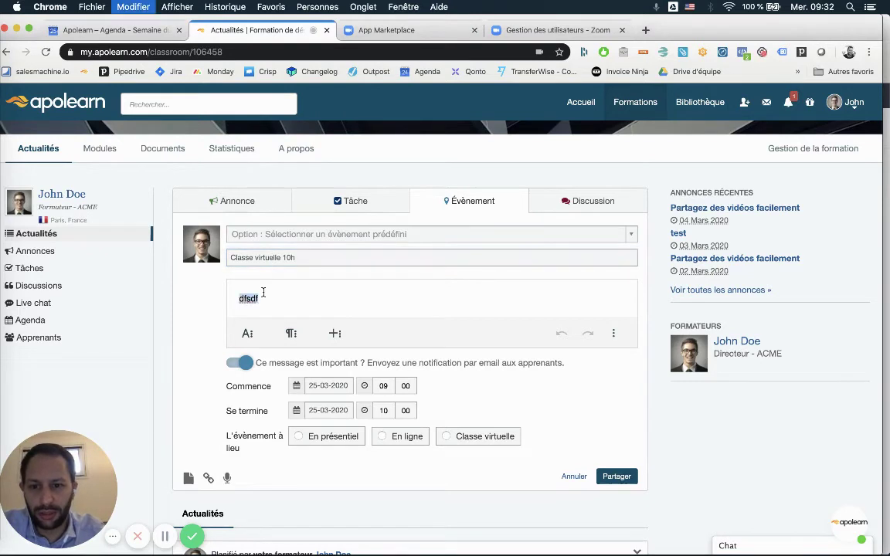
pyautogui.write('Ma description')
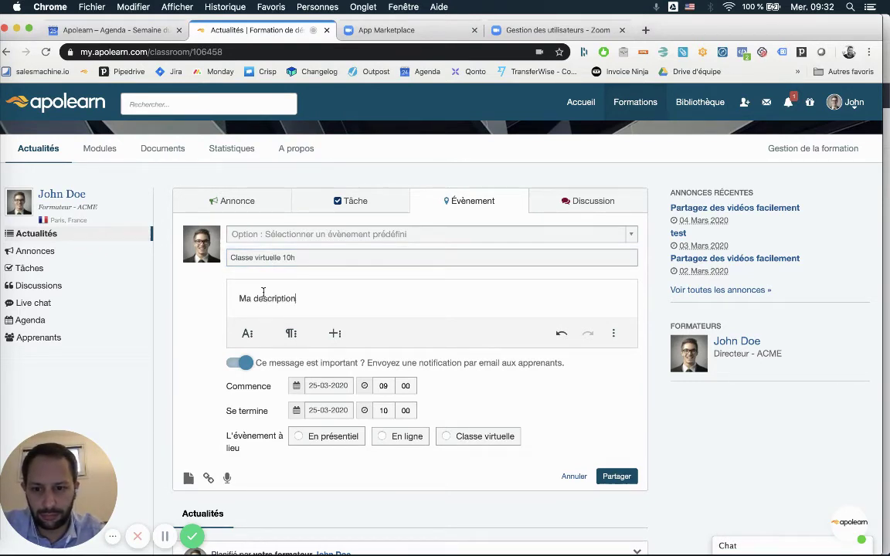
pyautogui.scroll(-3, 379, 301)
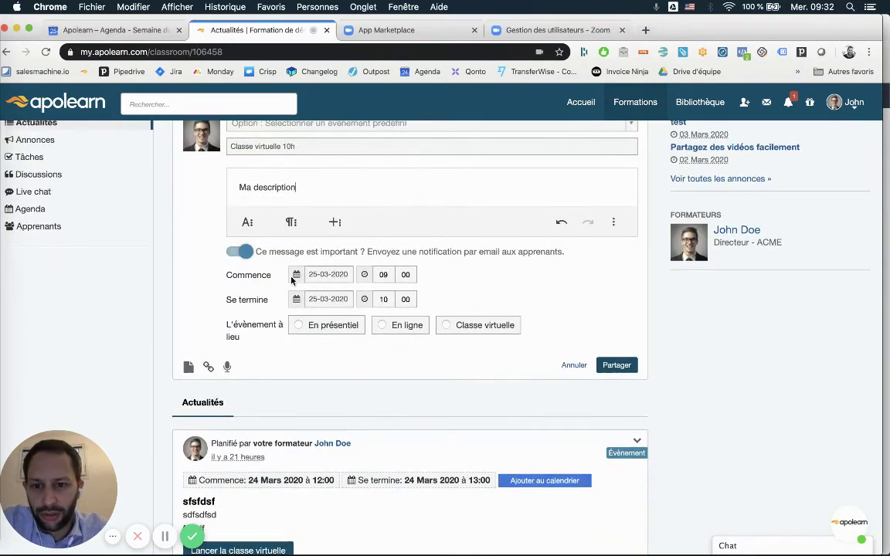
# Schedule the event on 26-03-2020 at 10:00 and make it a Zoom virtual class.
pyautogui.click(329, 273)
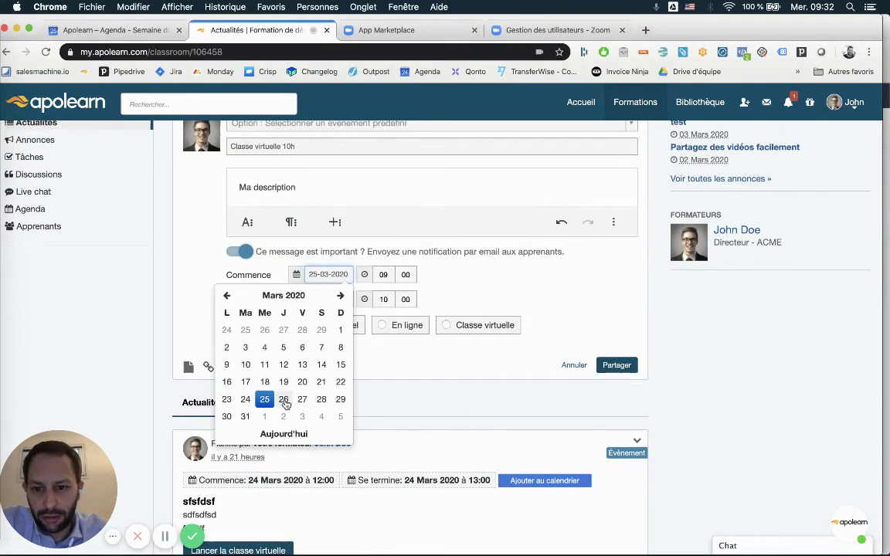
pyautogui.click(284, 396)
pyautogui.click(383, 274)
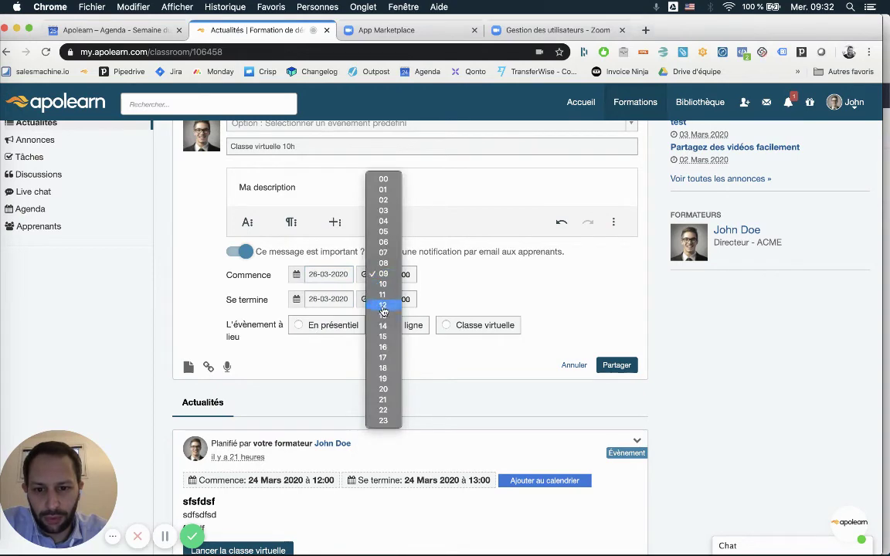
pyautogui.click(384, 286)
pyautogui.scroll(-1, 517, 280)
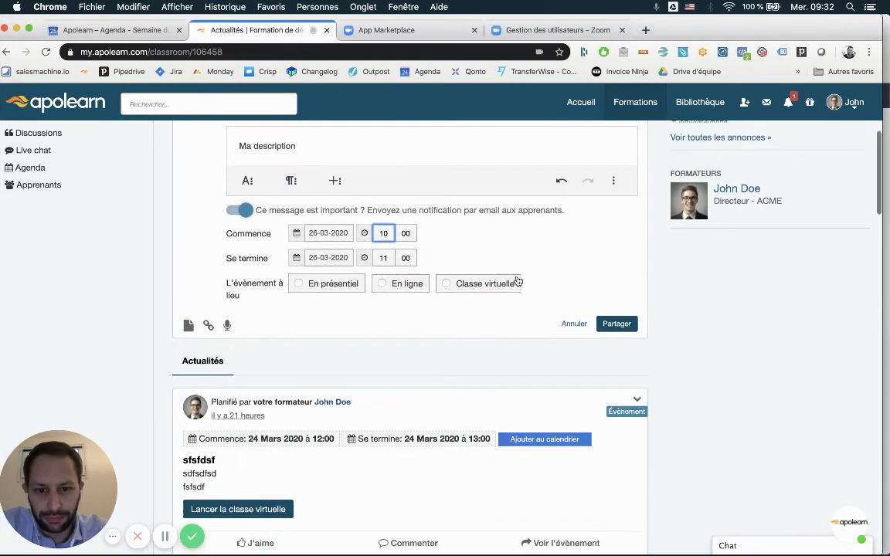
pyautogui.click(465, 286)
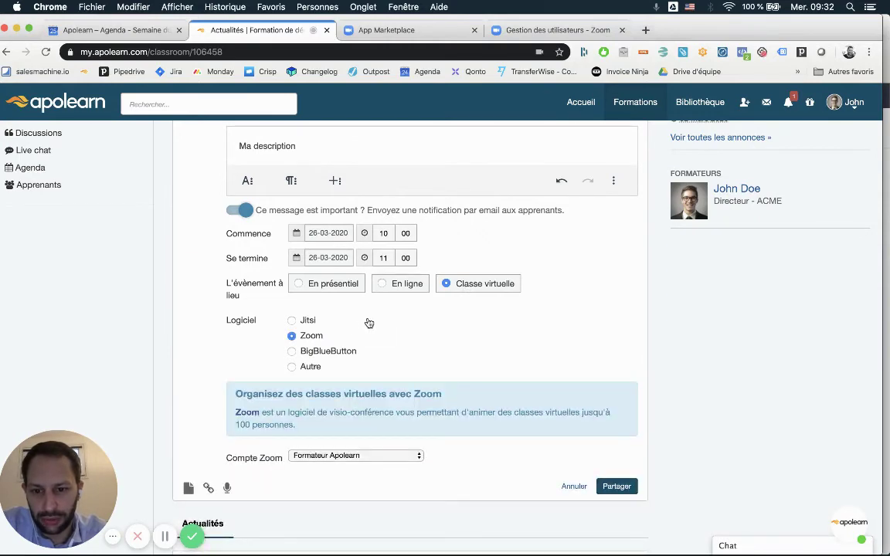
pyautogui.scroll(-1, 333, 291)
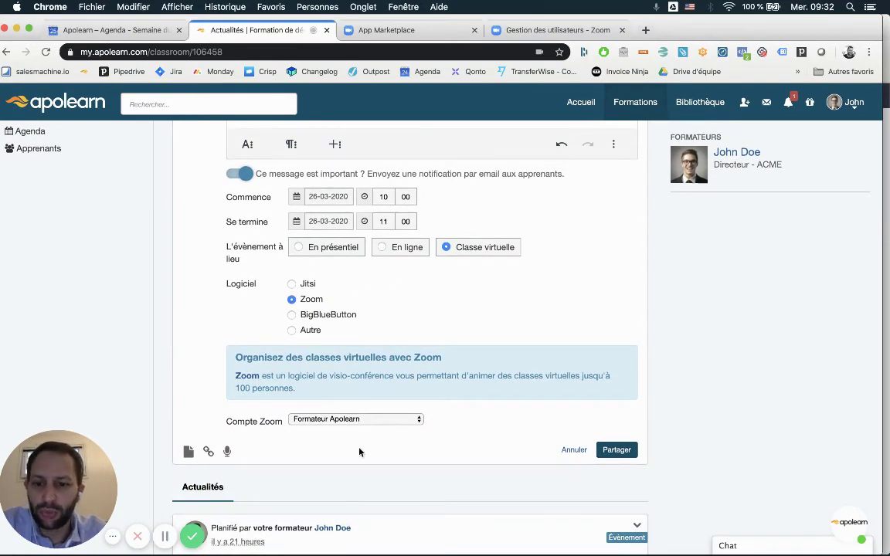
pyautogui.click(353, 420)
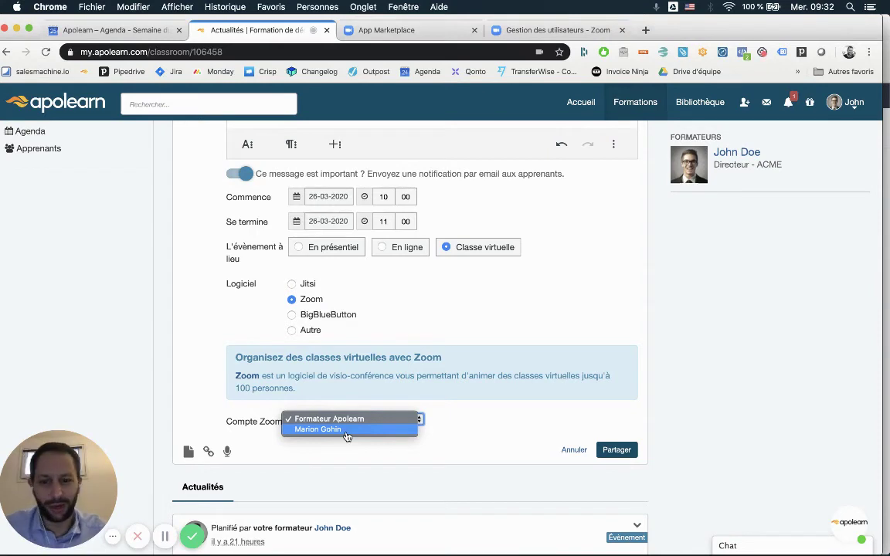
# Host the class on the second Zoom account, disable learner e-mail notification, and publish it.
pyautogui.click(346, 431)
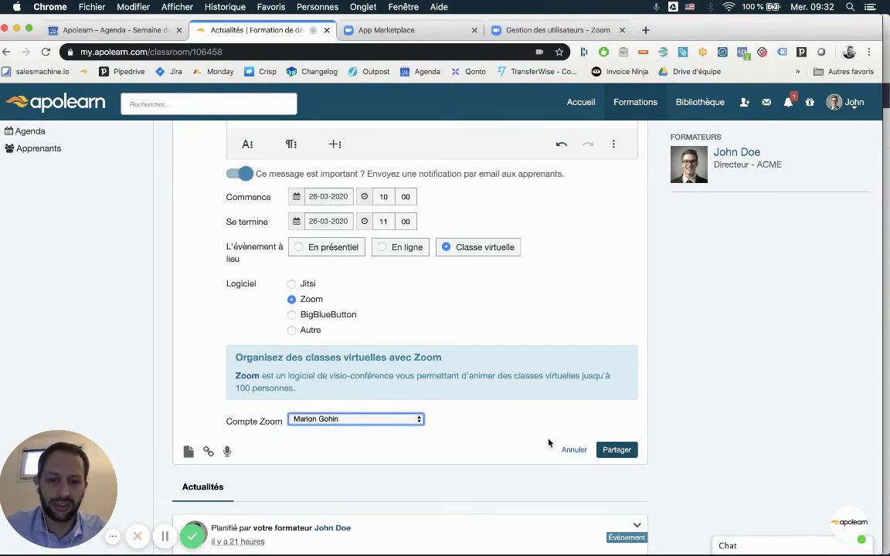
pyautogui.click(223, 174)
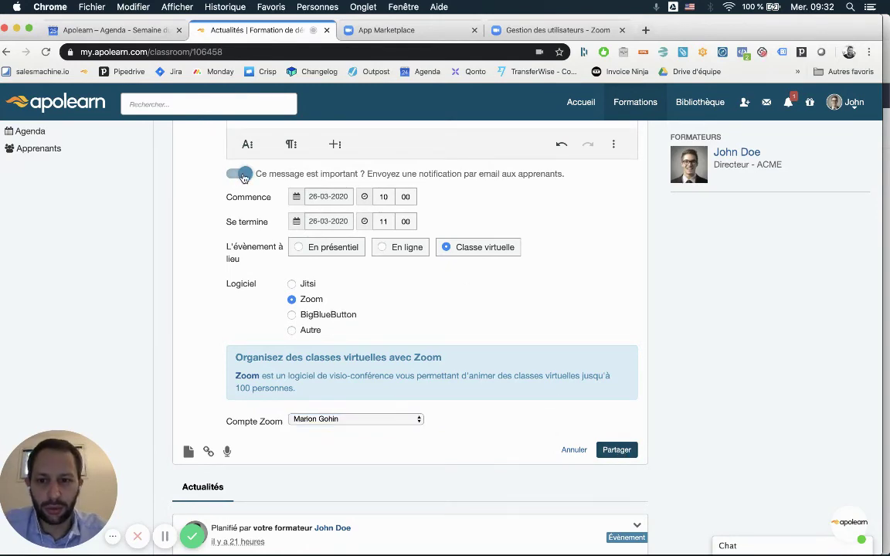
pyautogui.click(617, 451)
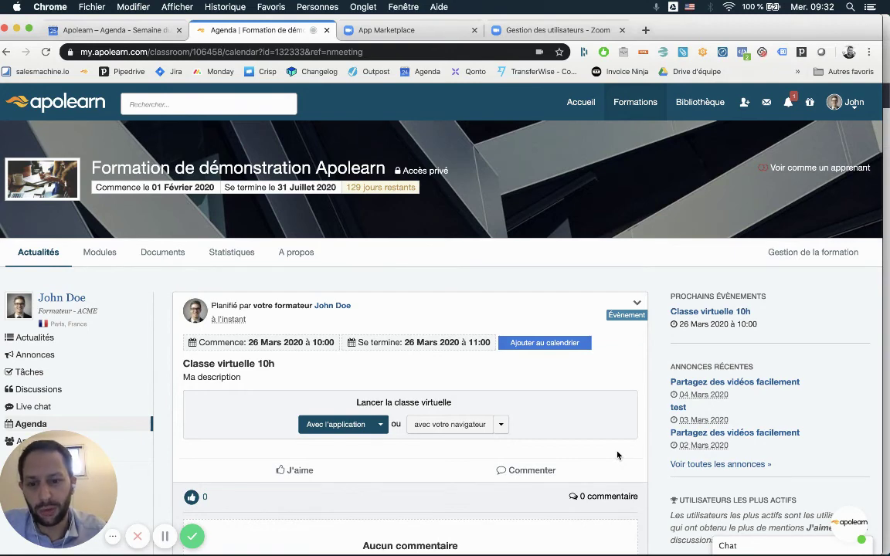
# Launch the 'Classe virtuelle 10h' session in the Zoom desktop application.
pyautogui.scroll(-3, 510, 332)
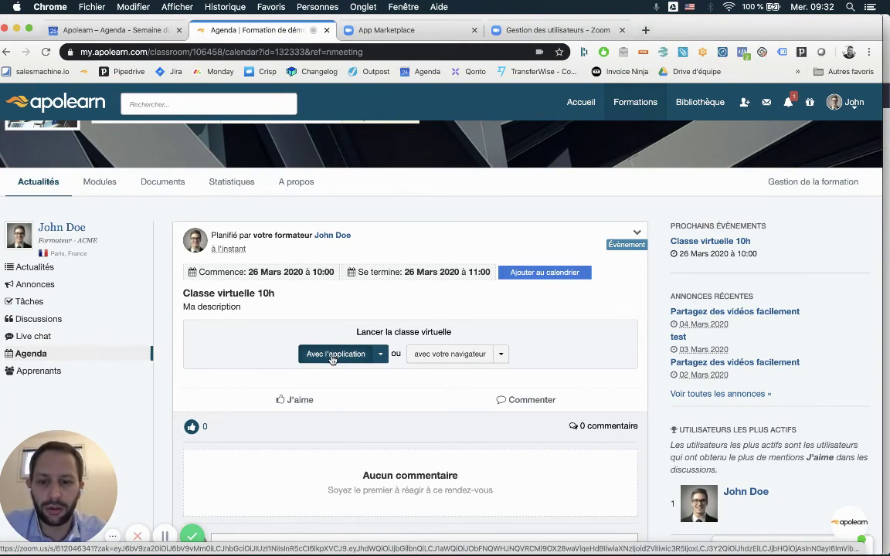
pyautogui.click(332, 355)
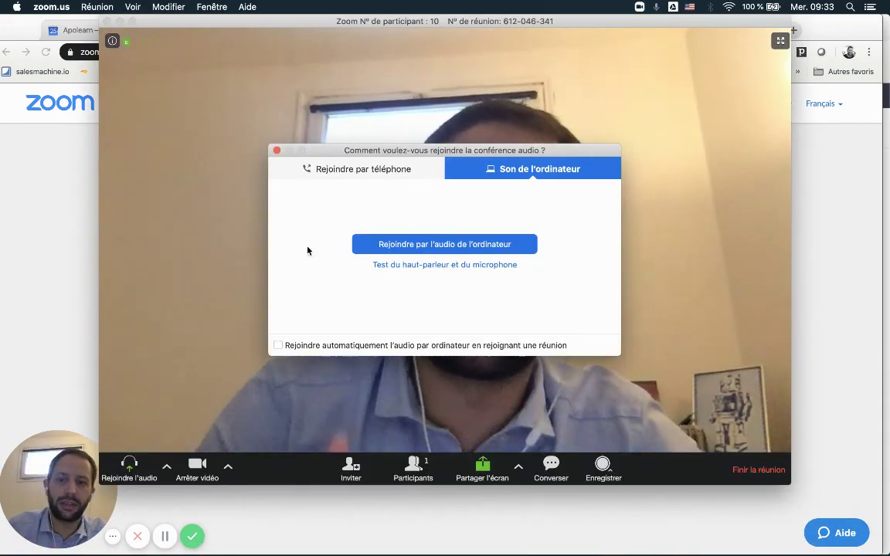
# Skip the audio prompt, quit Zoom ending the meeting for all, and close Apolearn's launch notice.
pyautogui.click(277, 150)
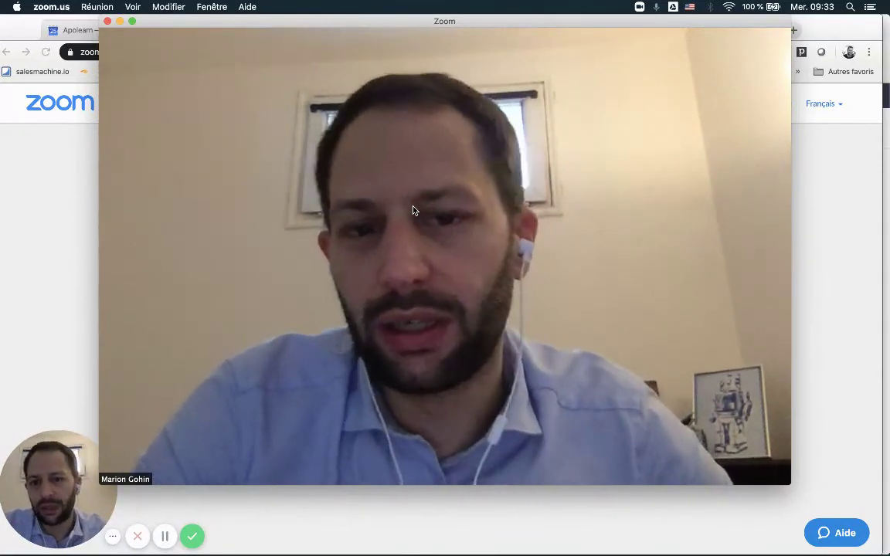
pyautogui.moveTo(445, 93)
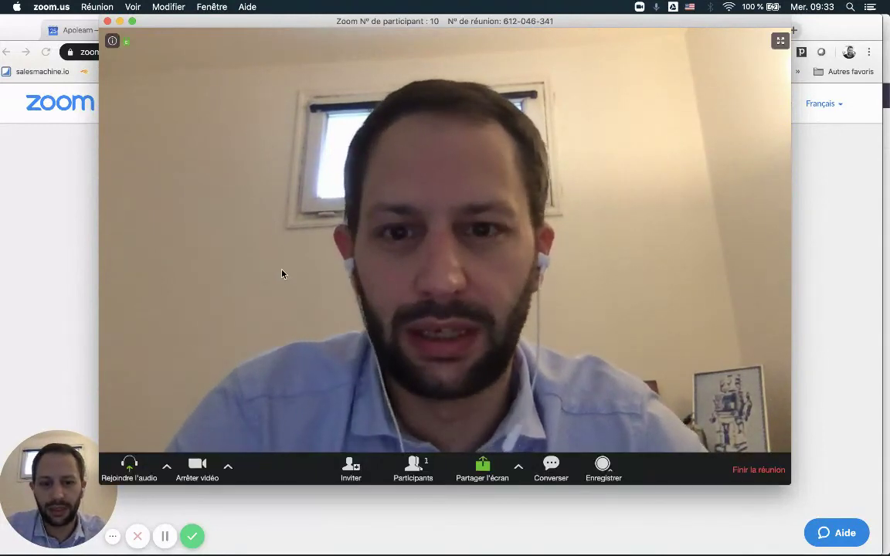
pyautogui.click(51, 7)
pyautogui.click(114, 256)
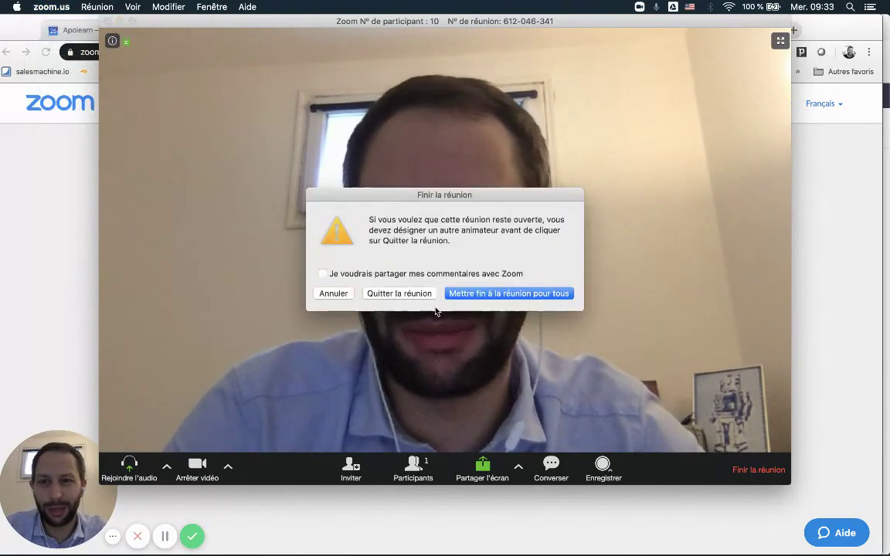
pyautogui.click(480, 294)
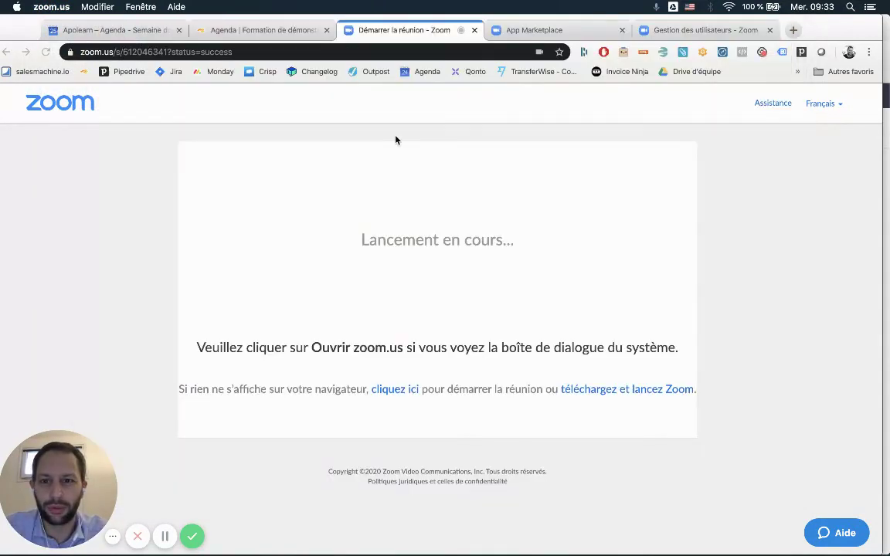
pyautogui.click(275, 32)
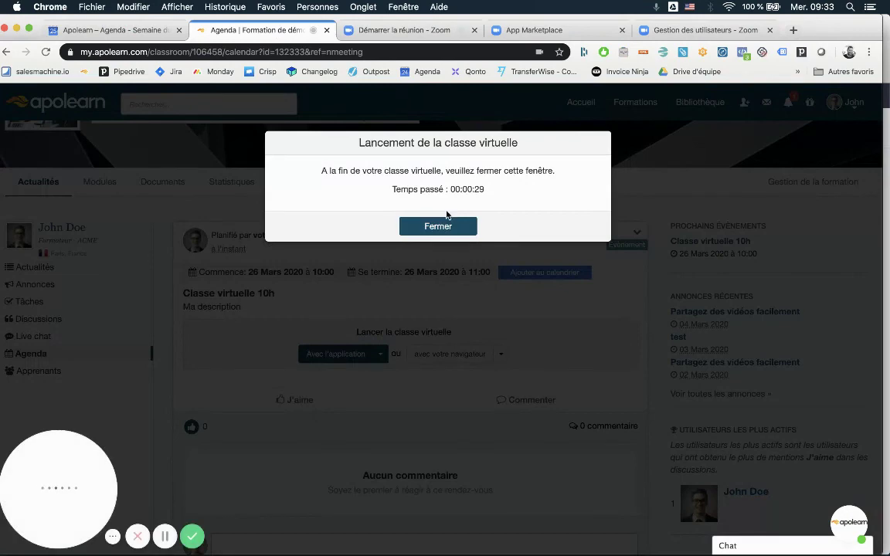
pyautogui.click(439, 226)
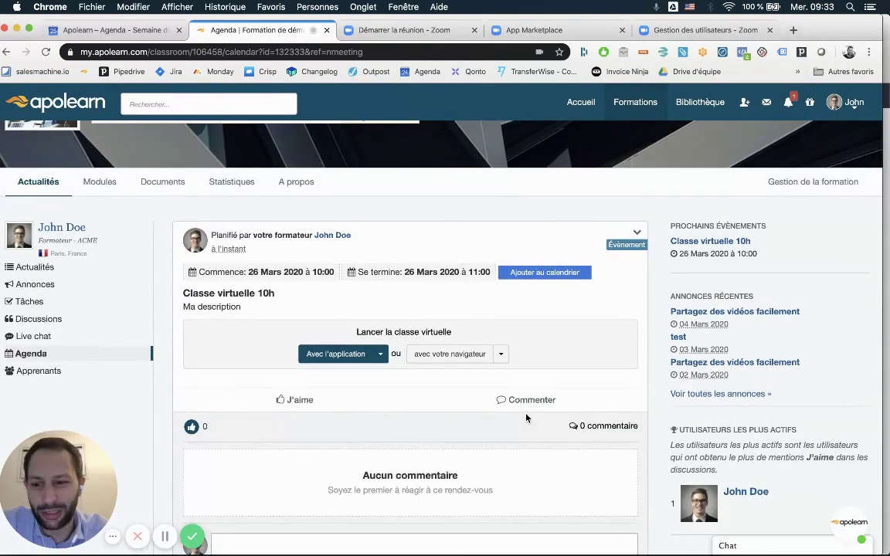